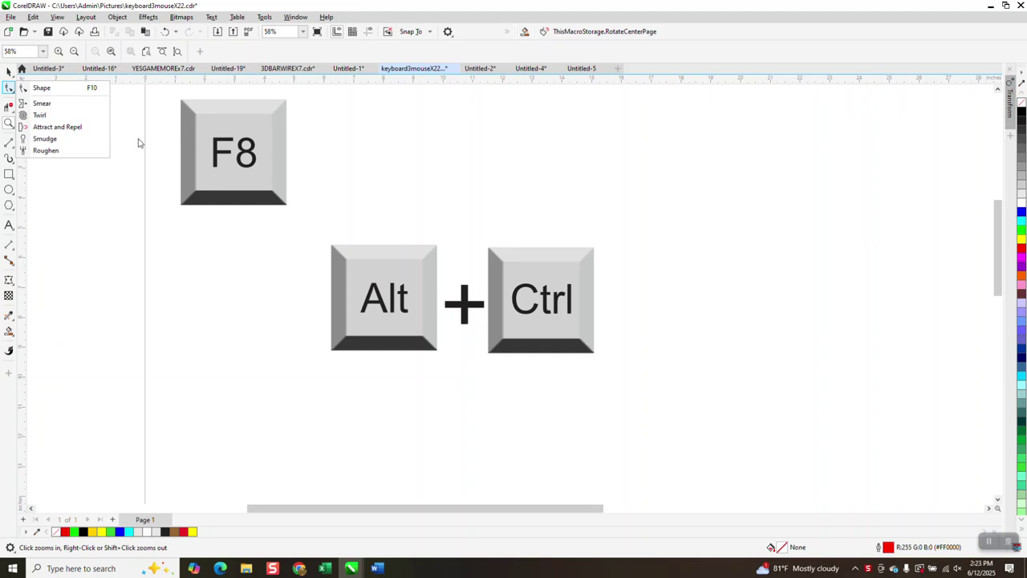
Enable the Smooth tool in the toolbox's Edit Shape Tools group so it is listed with the shape tools
left_click(117, 154)
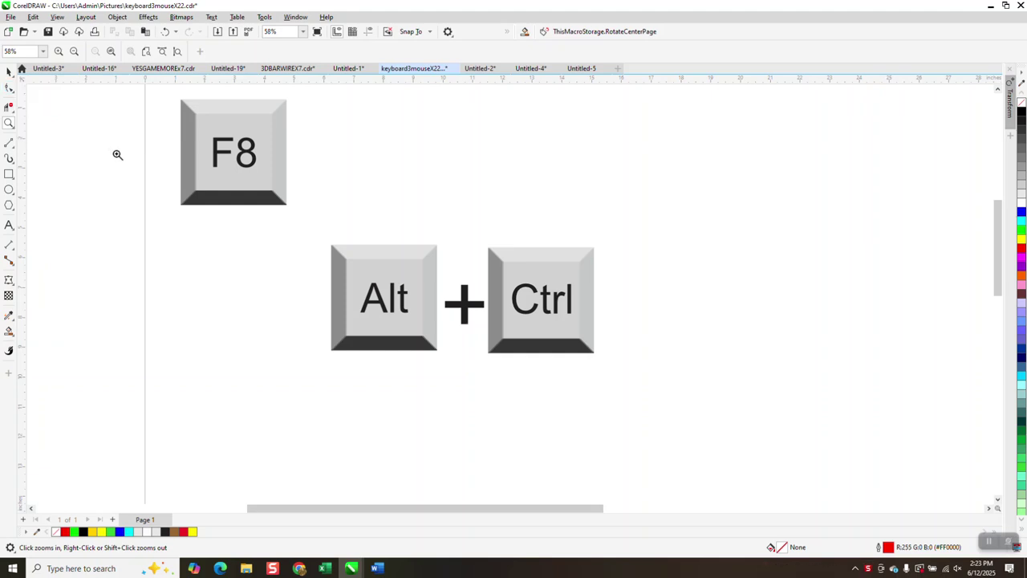
left_click(117, 154)
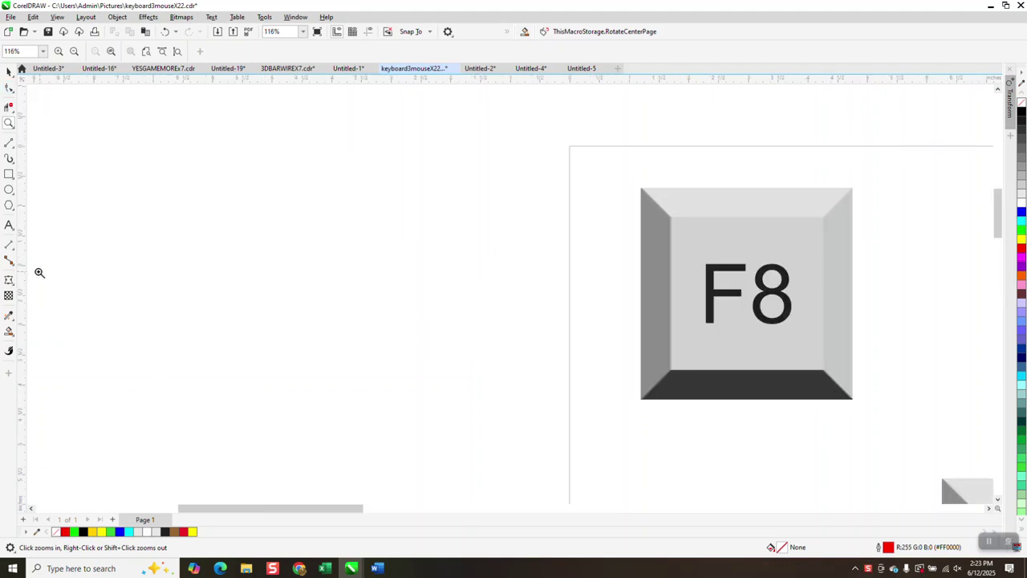
left_click(9, 376)
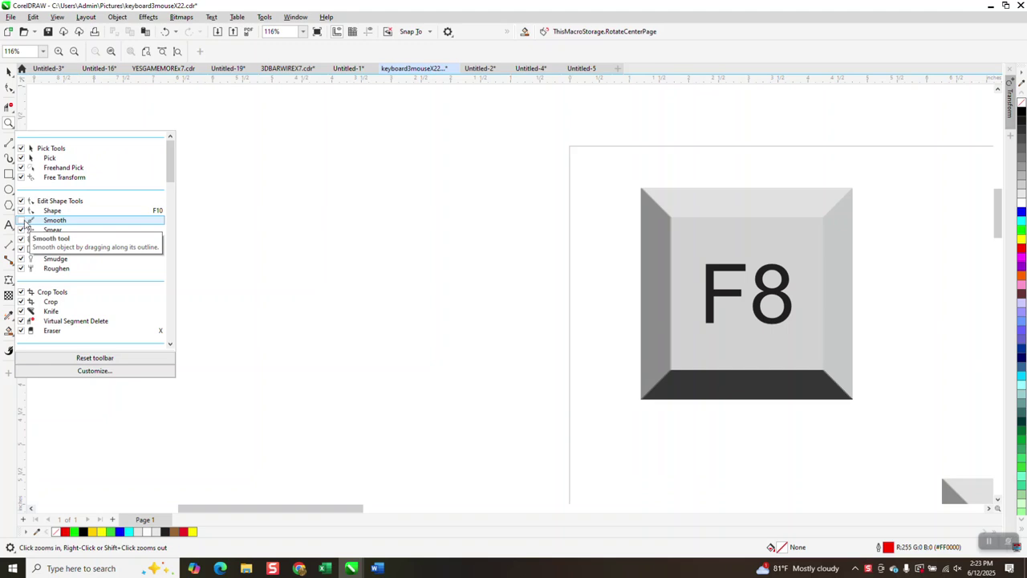
left_click(230, 257)
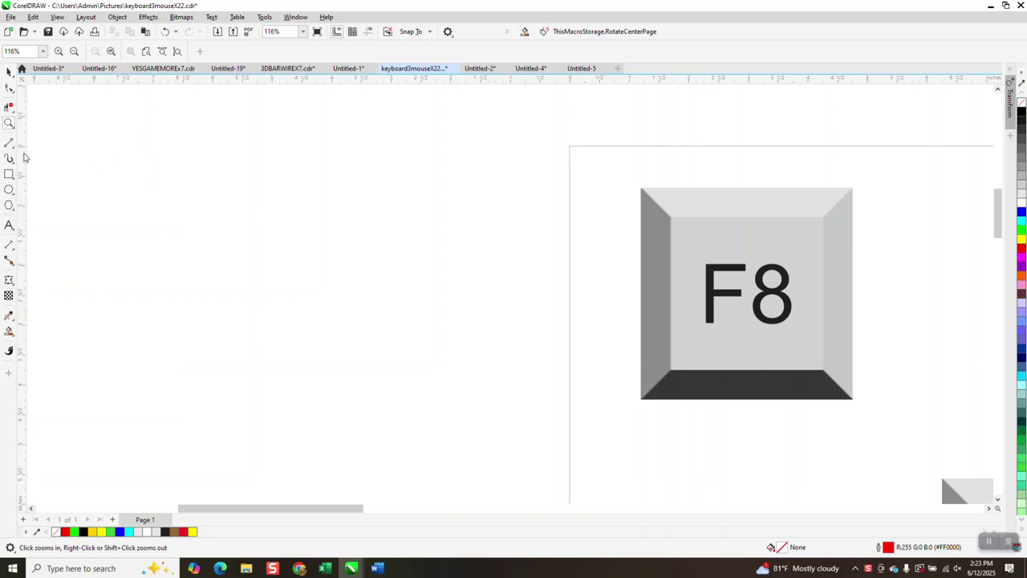
left_click(14, 93)
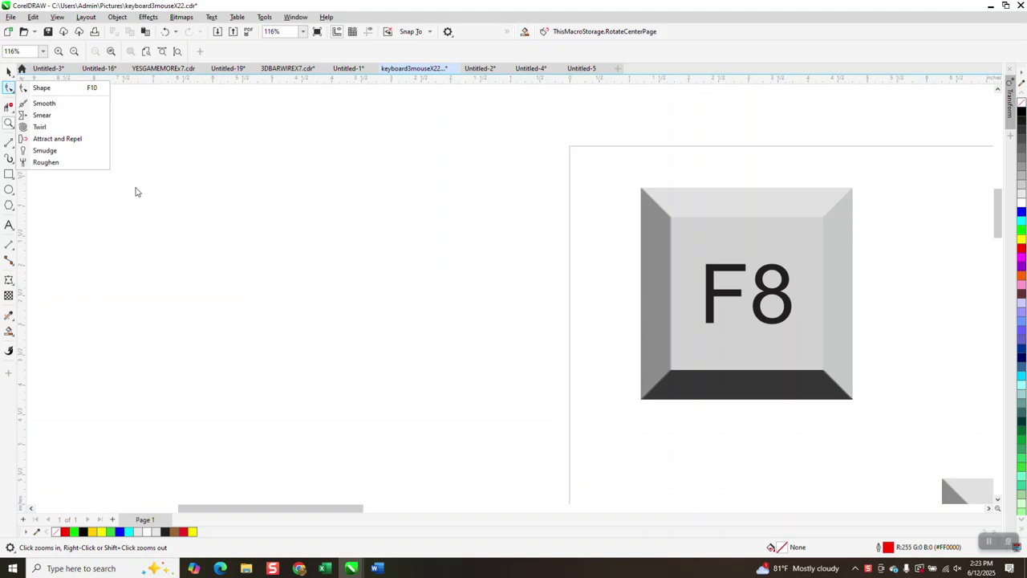
left_click(96, 178)
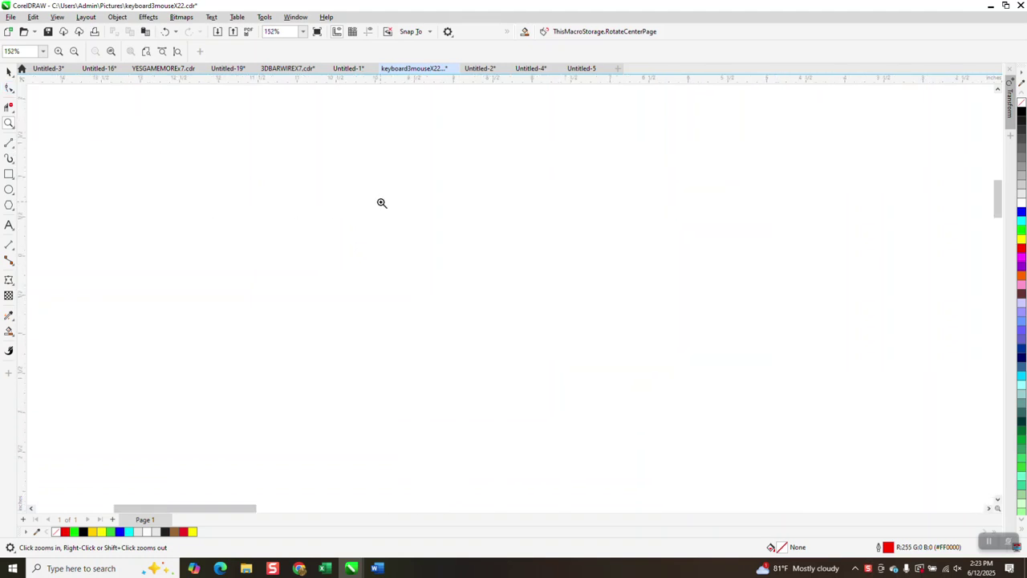
left_click_drag(640, 231, 802, 345)
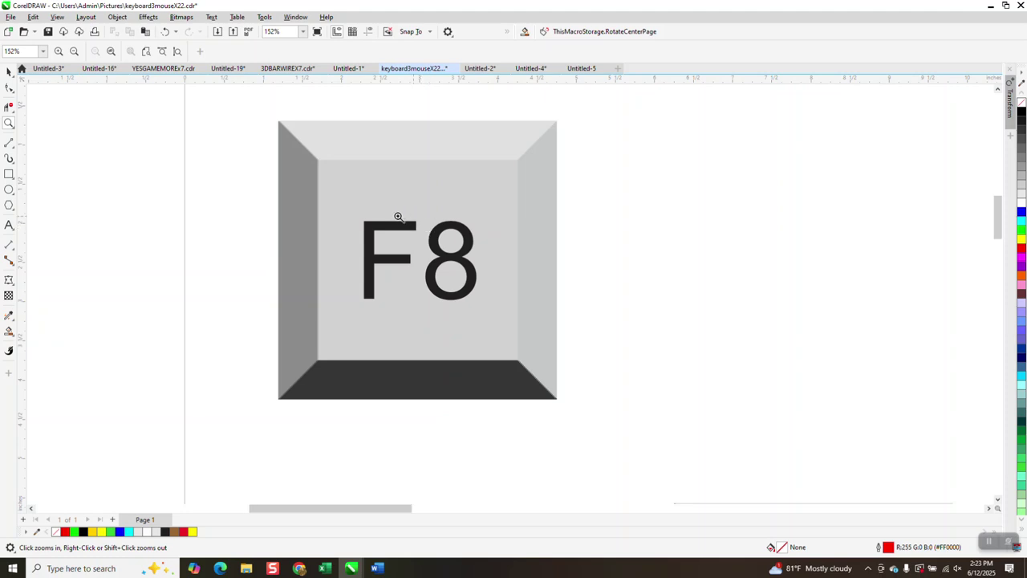
scroll(388, 213, "down", 2)
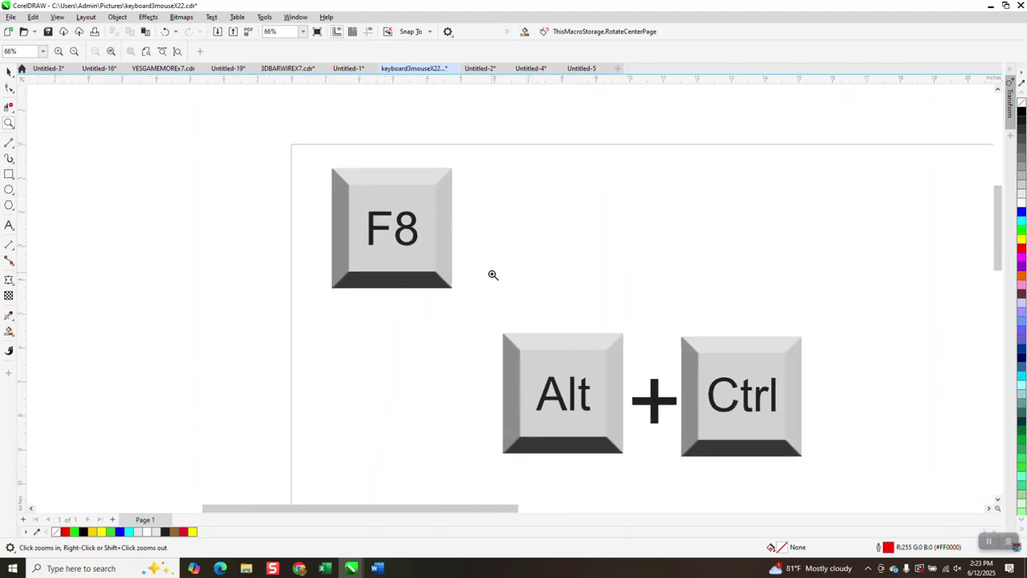
left_click_drag(476, 317, 837, 431)
scroll(500, 305, "down", 3)
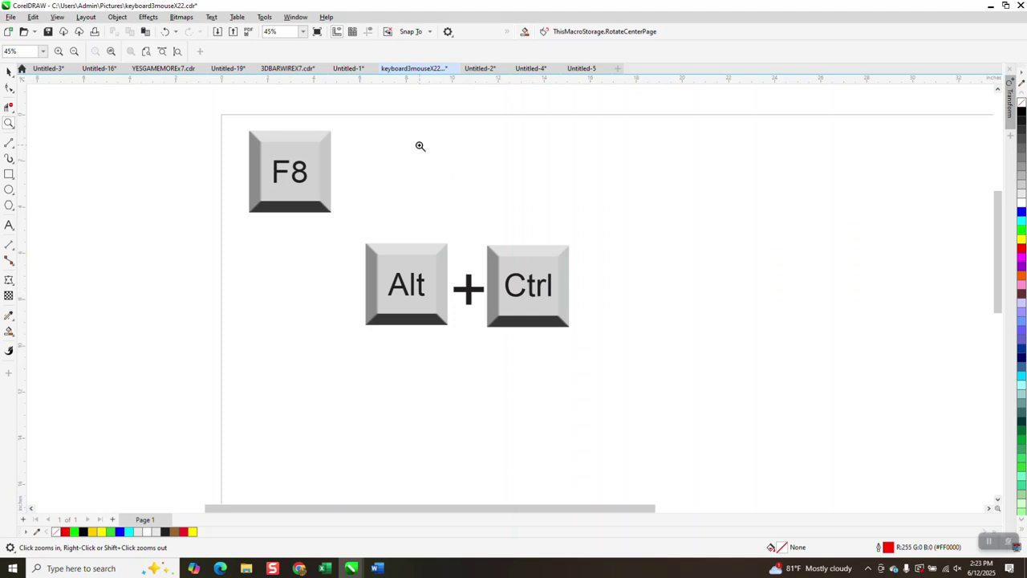
Open the command customization options, show all items, and search the commands for "smo"
left_click(264, 16)
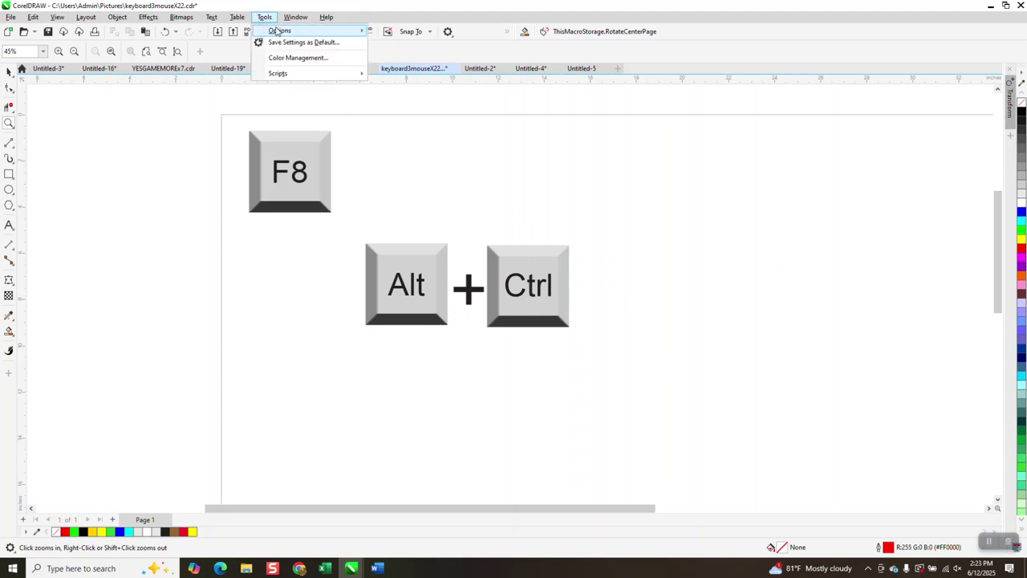
mouse_move(276, 33)
left_click(401, 43)
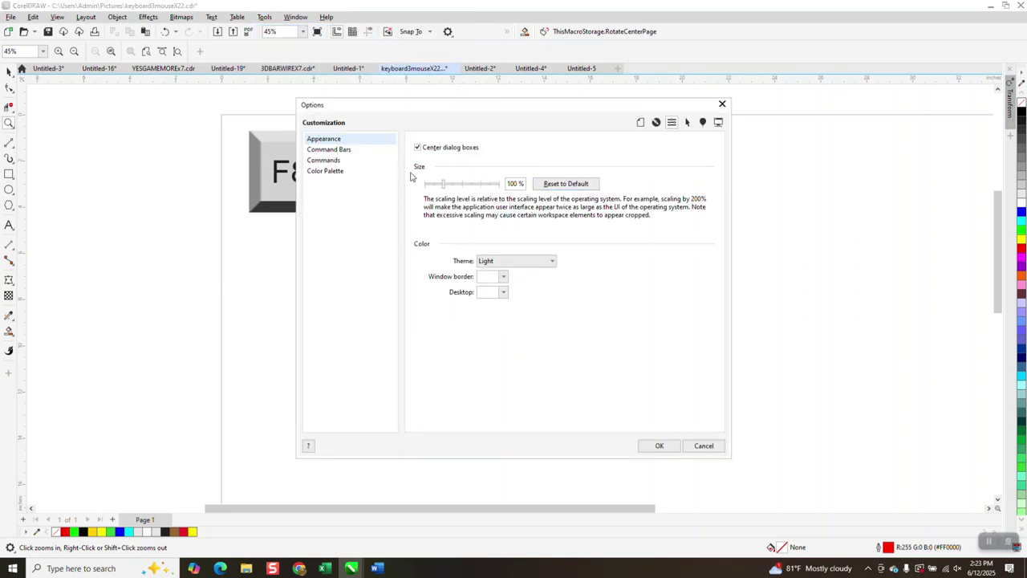
left_click(325, 162)
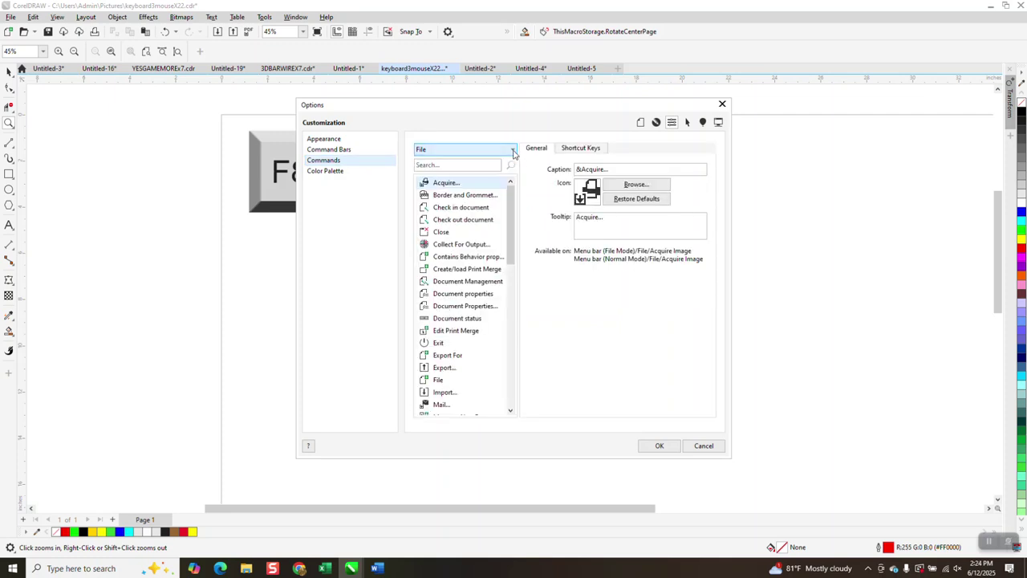
left_click(513, 151)
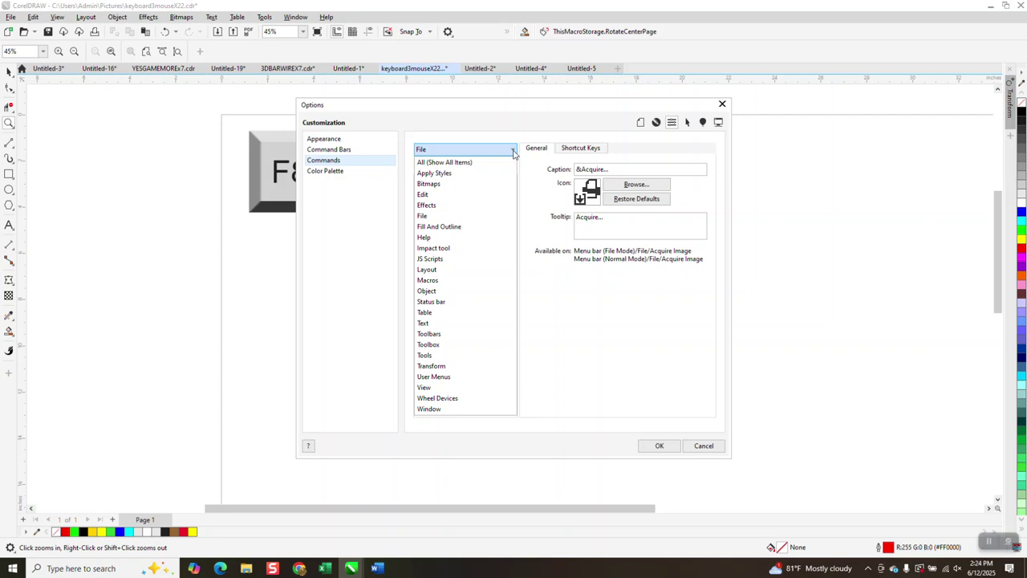
left_click(463, 163)
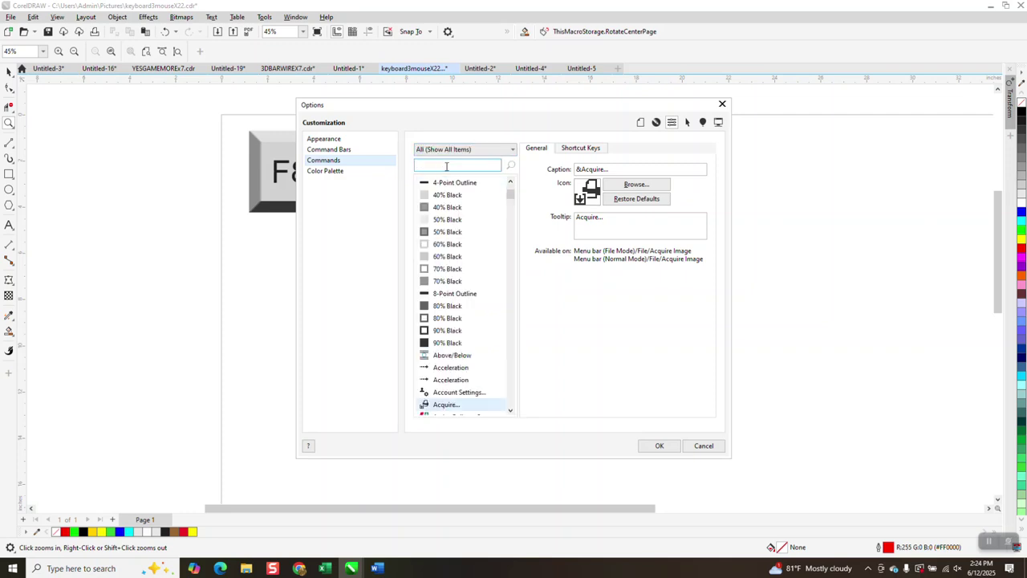
type("smo")
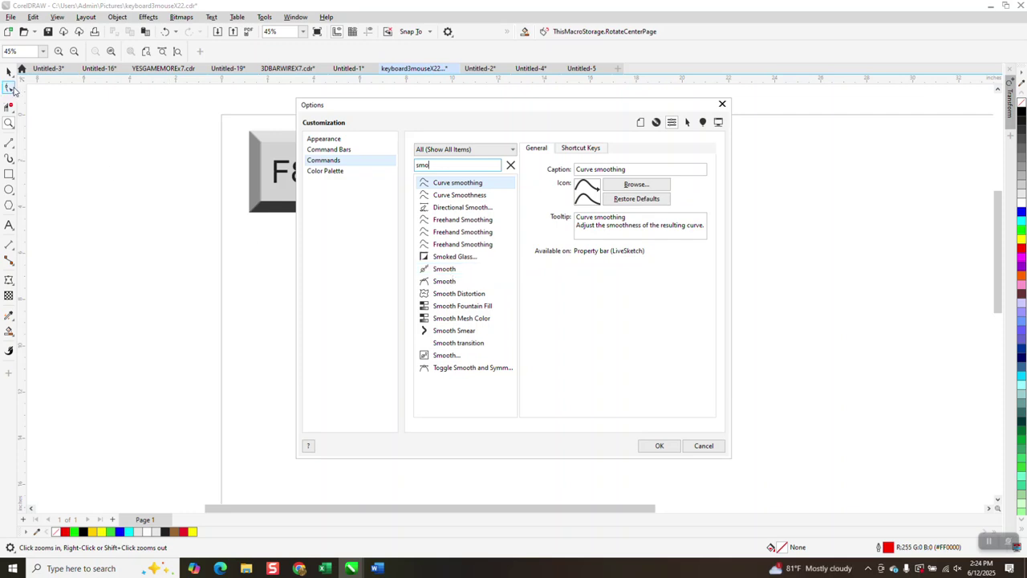
Place the Smooth tool command over the page as its own floating toolbar and accept the options
left_click(13, 93)
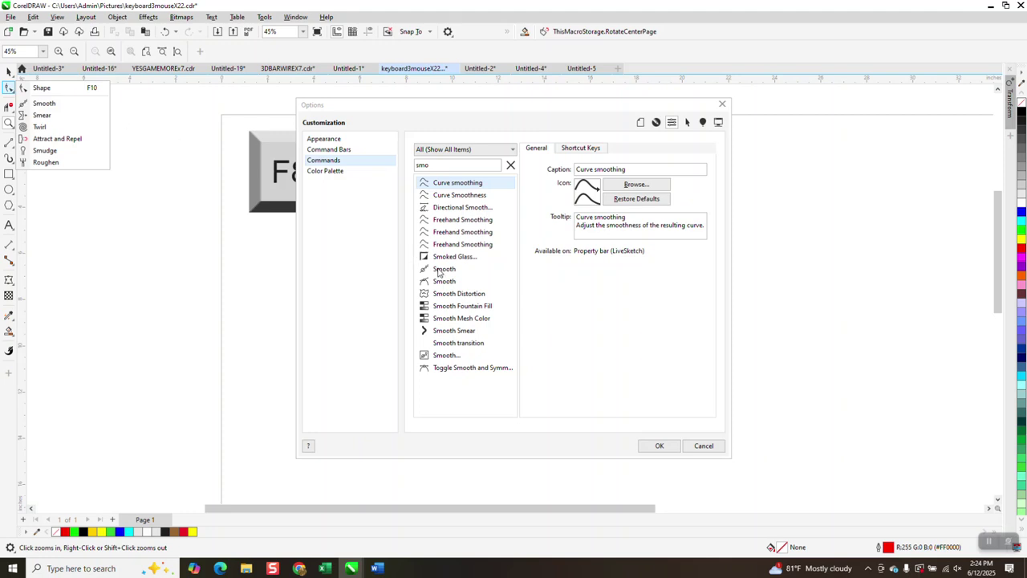
left_click_drag(484, 110, 758, 113)
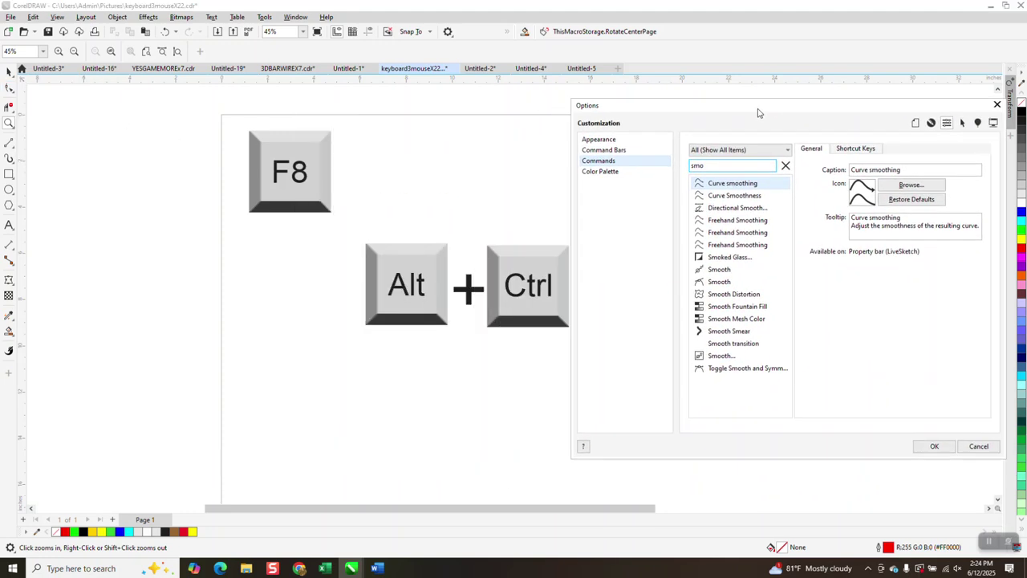
left_click(719, 274)
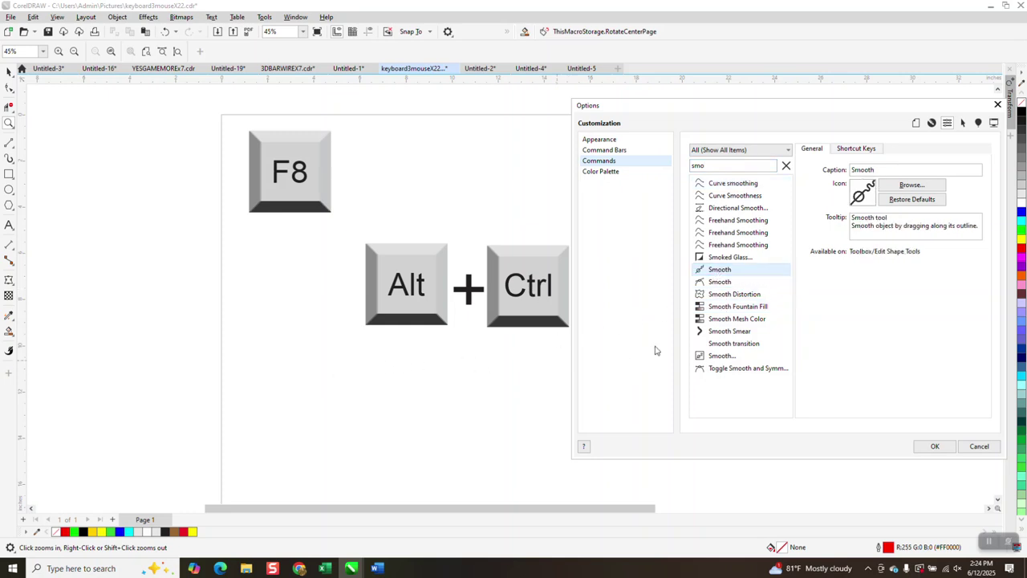
left_click_drag(720, 271, 398, 377)
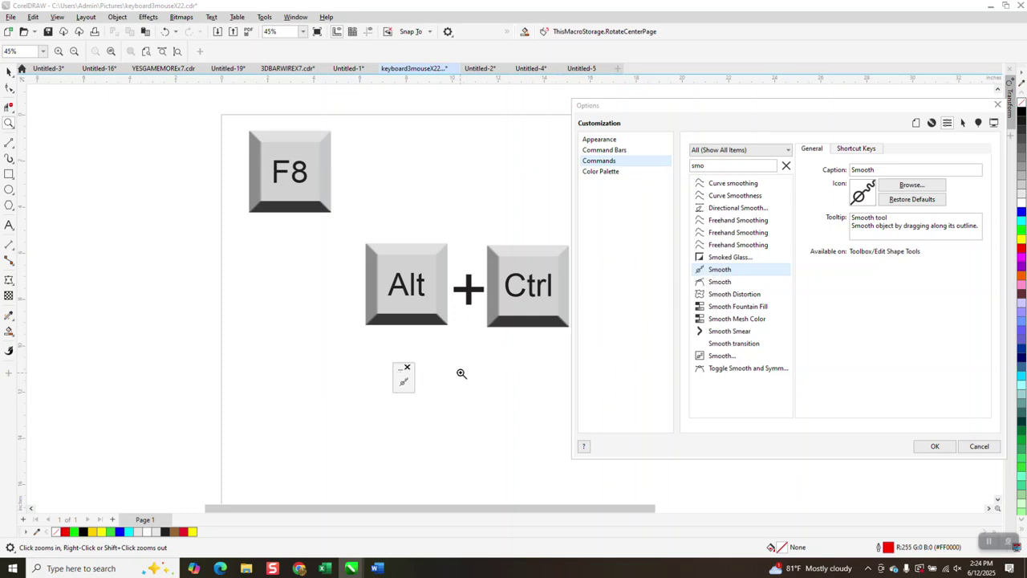
left_click(934, 448)
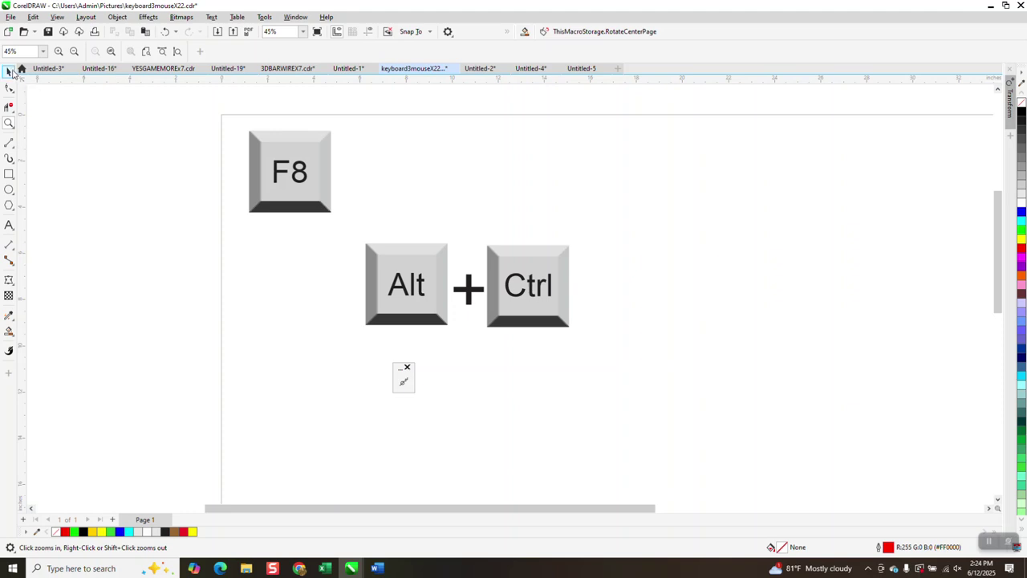
Dock the floating Smooth toolbar beside the RotateCenterPage macro above the drawing
left_click(9, 71)
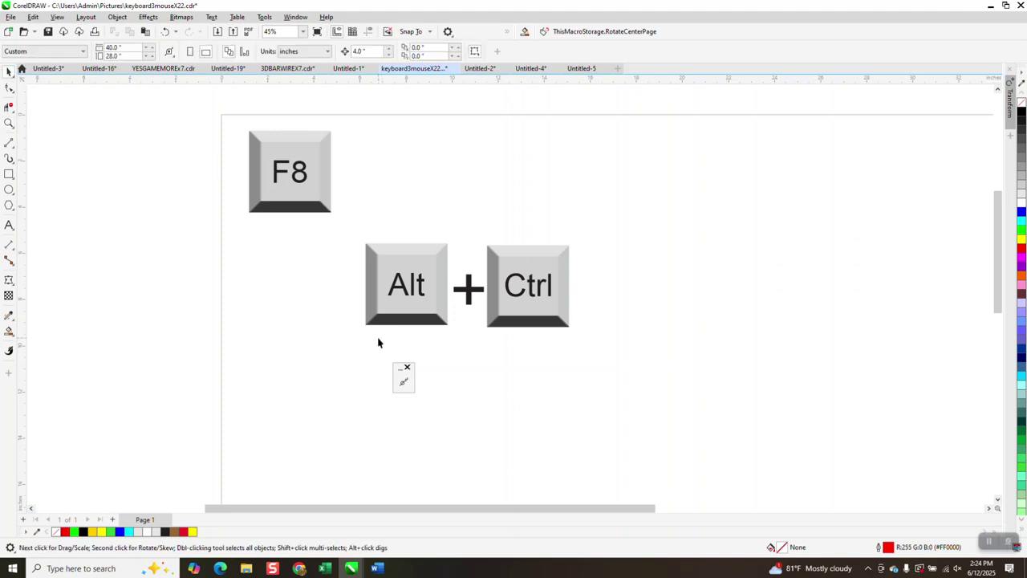
left_click(404, 372)
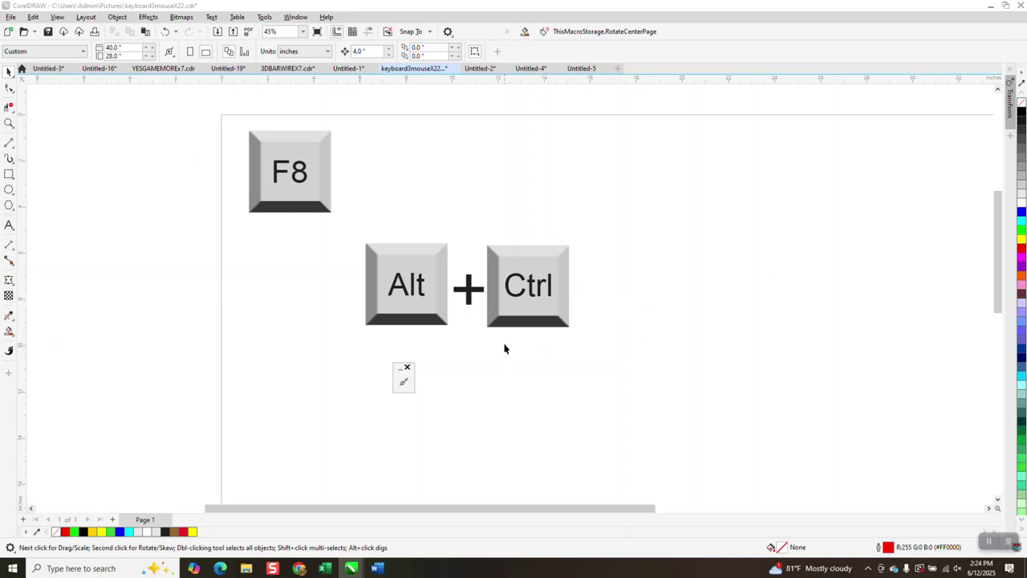
left_click_drag(395, 370, 696, 39)
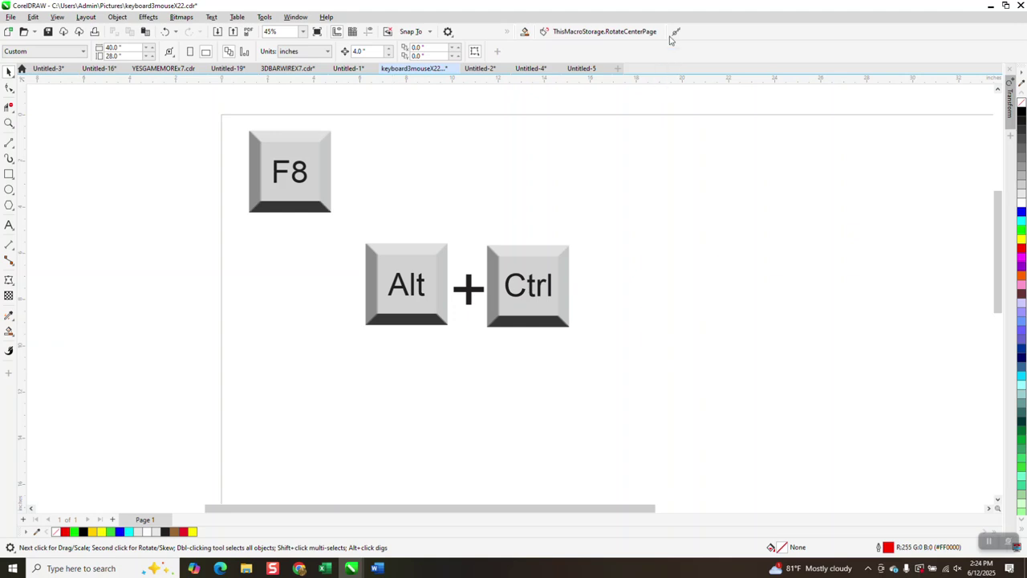
Set the docked Smooth toolbar item to show its caption to the right of the image
right_click(675, 34)
mouse_move(740, 47)
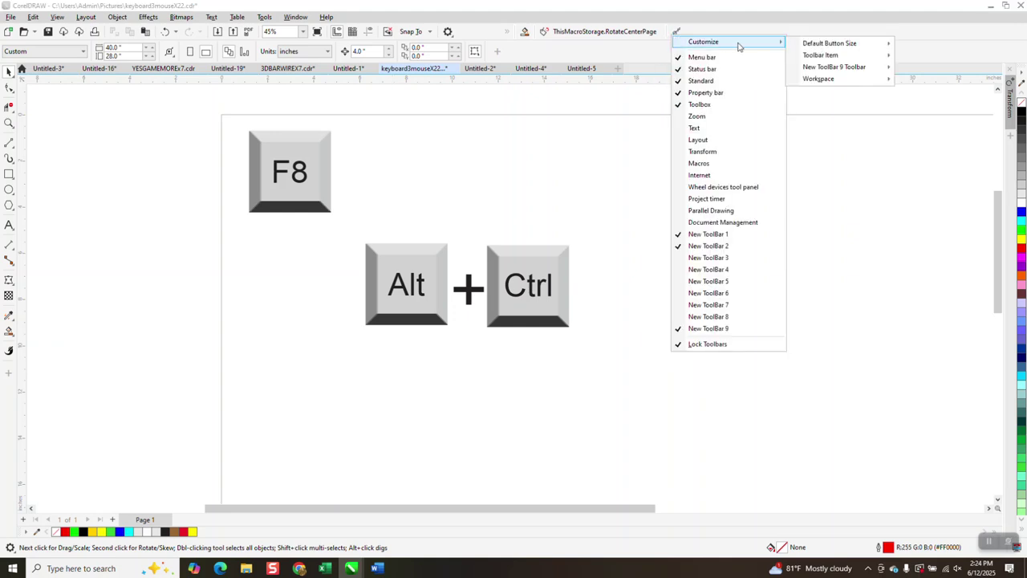
mouse_move(813, 56)
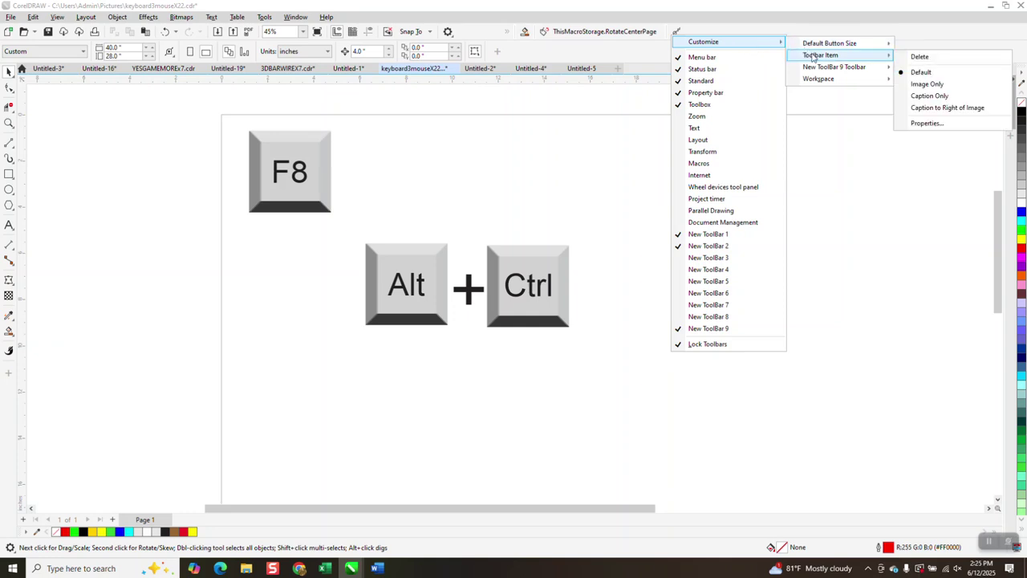
left_click(930, 110)
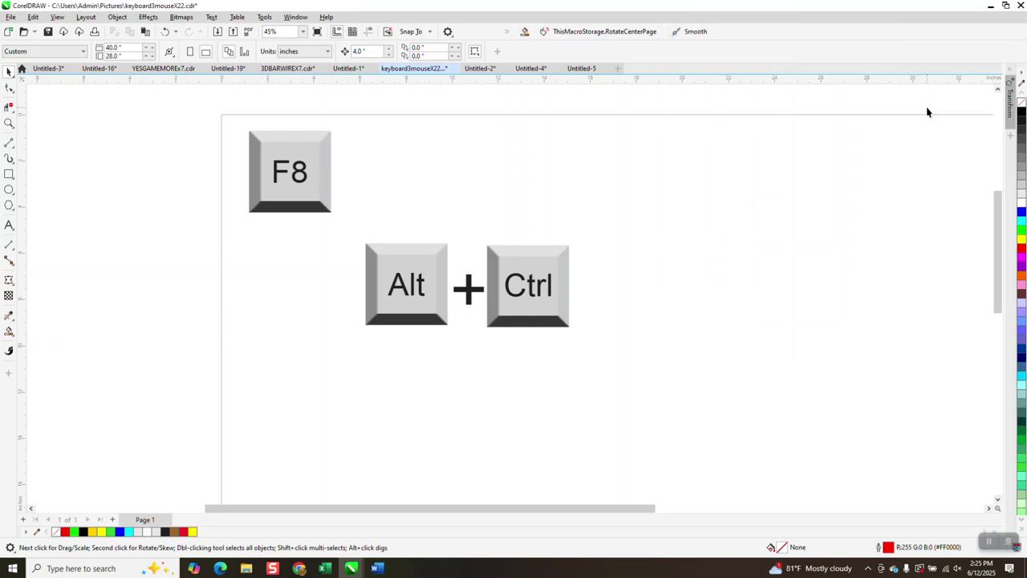
Draw a four-segment zigzag with the 2-Point Line tool, about 7.6 by 3.1 inches, above and to the right of the Ctrl key graphic
left_click(14, 149)
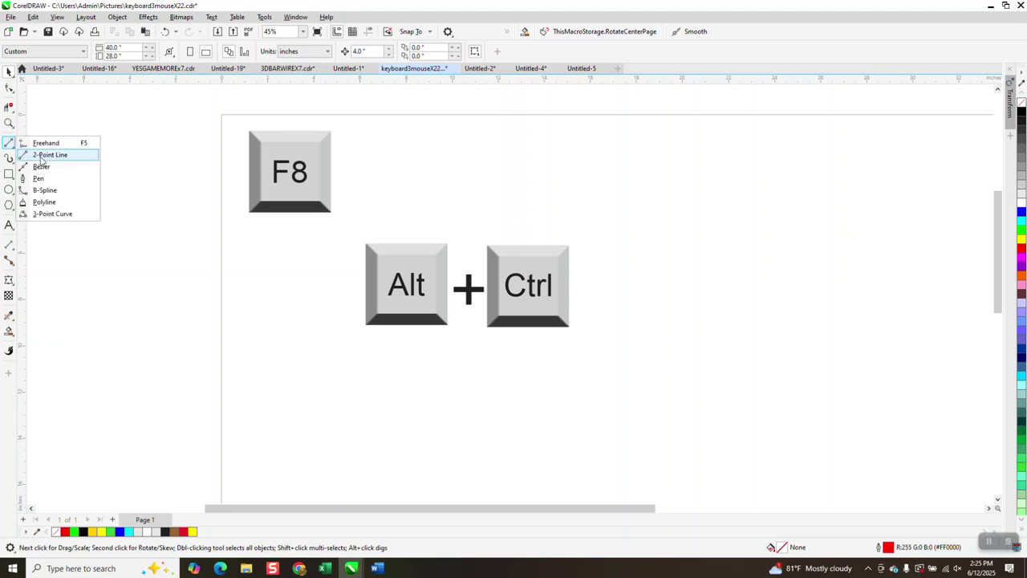
left_click(44, 155)
left_click_drag(584, 202, 639, 189)
left_click_drag(639, 189, 761, 261)
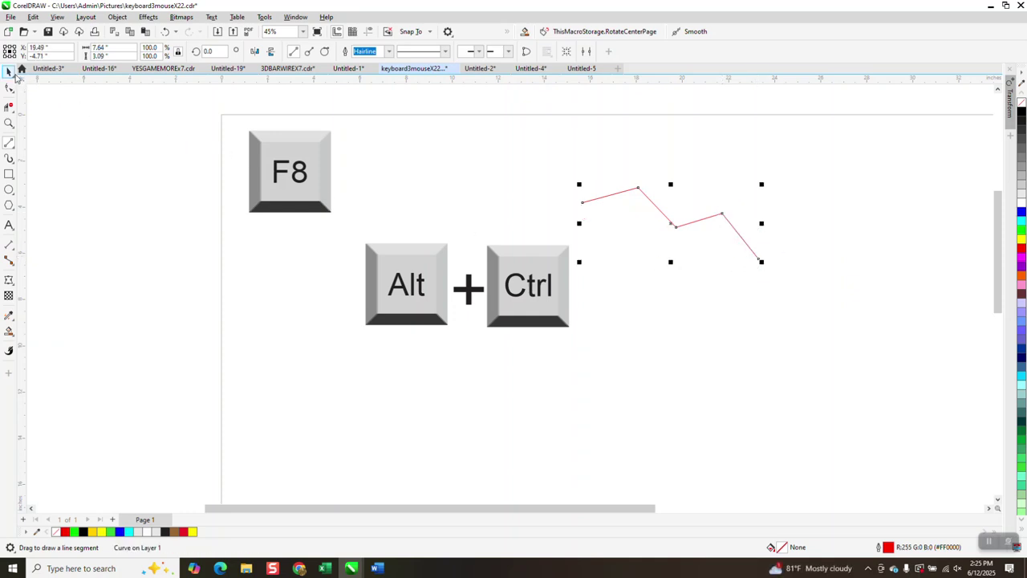
Smooth the zigzag line's first peak using the Smooth tool with a 2-inch nib
left_click(13, 90)
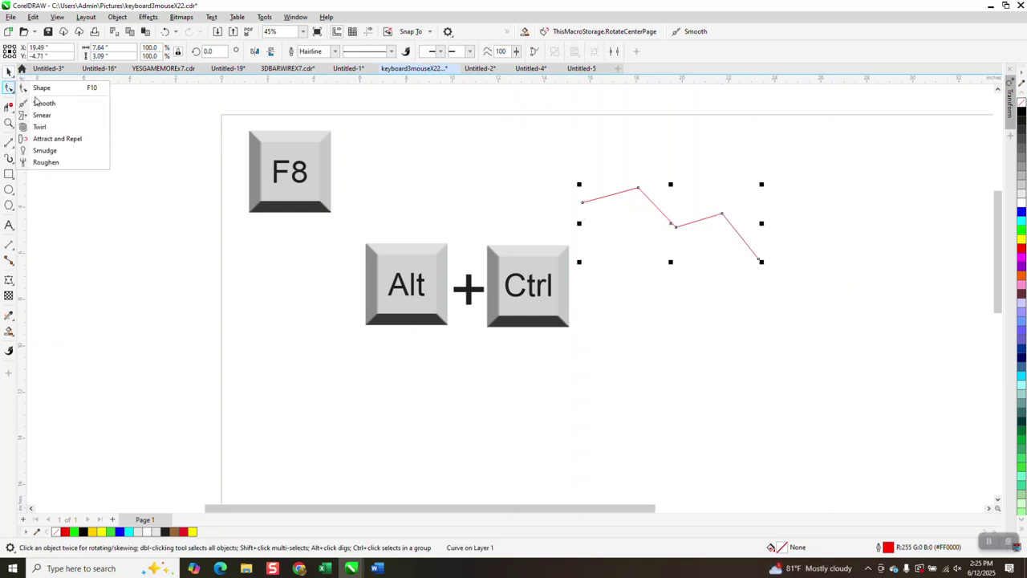
left_click(41, 104)
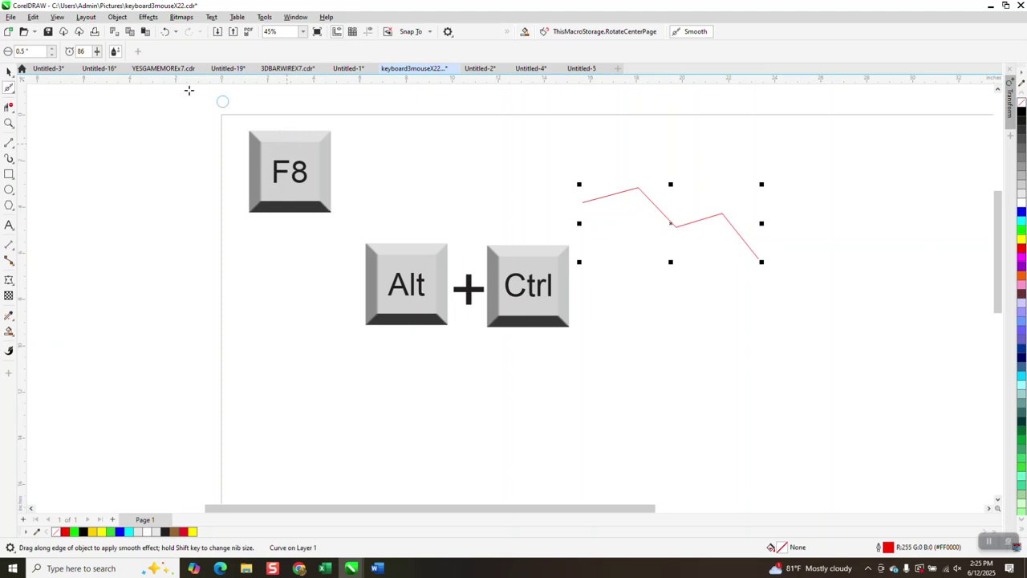
left_click_drag(32, 51, 6, 52)
type("2")
key("Return")
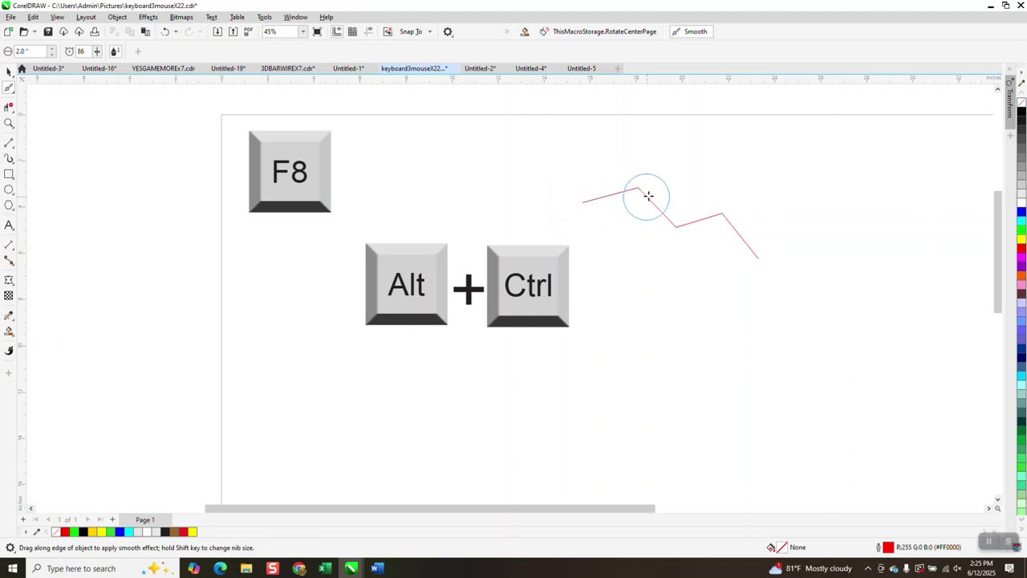
mouse_move(648, 196)
left_mouse_down()
mouse_move(620, 196)
mouse_move(655, 215)
left_mouse_up()
key("space")
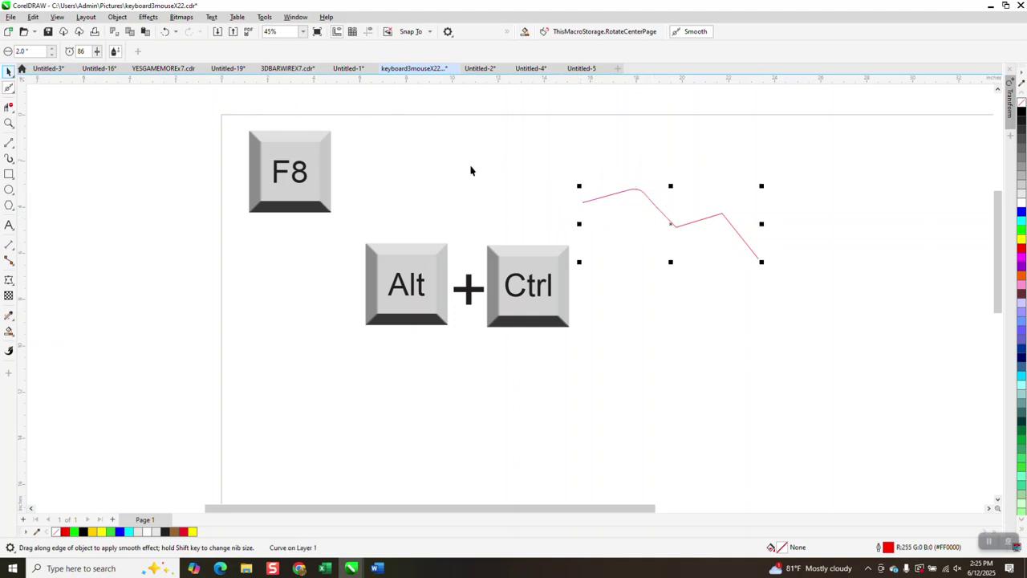
Deselect the line, reactivate the Smooth tool, and round the zigzag's remaining valley and second peak
left_click(526, 165)
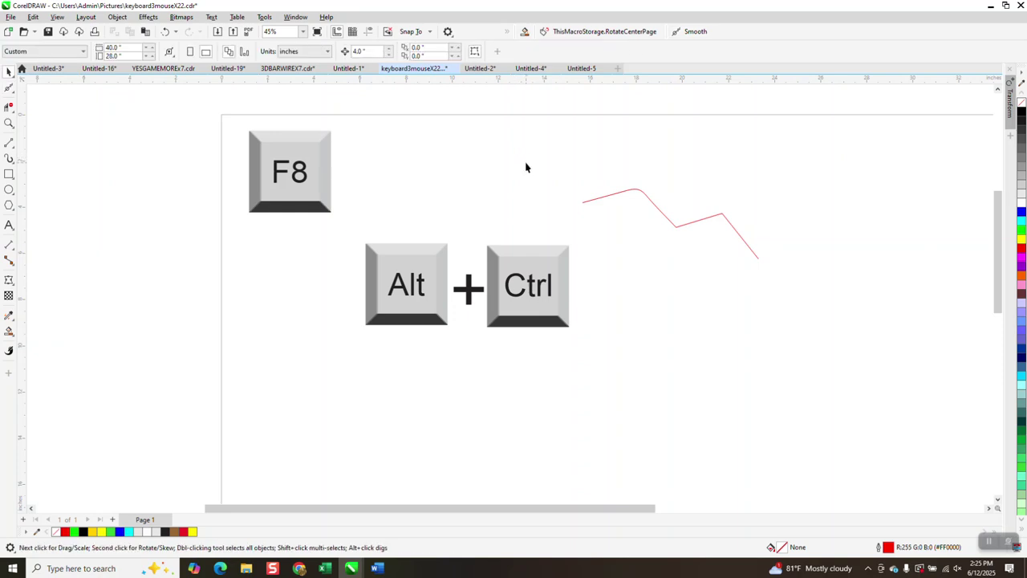
left_click(697, 32)
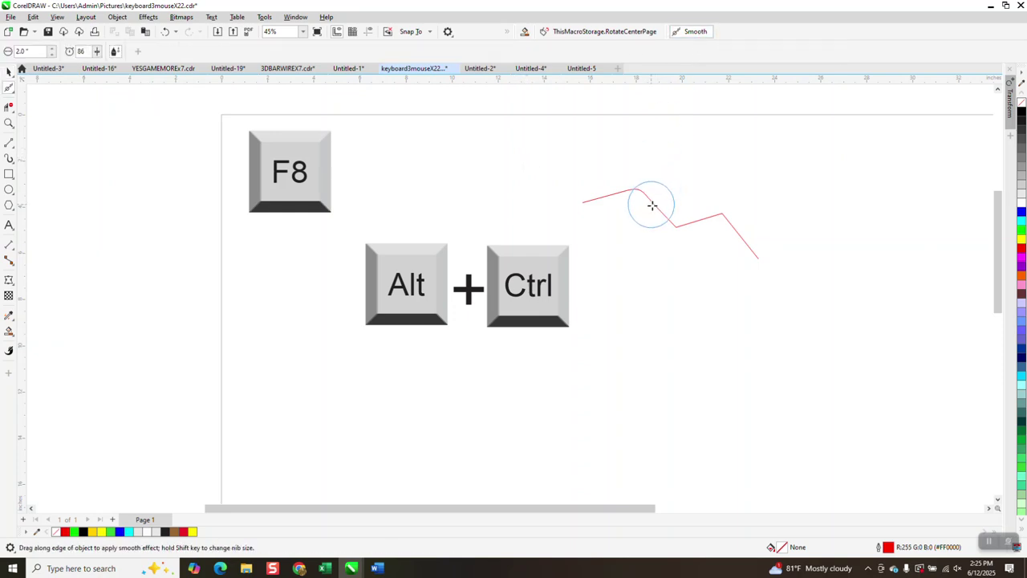
mouse_move(677, 227)
left_mouse_down()
mouse_move(725, 216)
mouse_move(734, 237)
mouse_move(726, 222)
mouse_move(661, 211)
left_mouse_up()
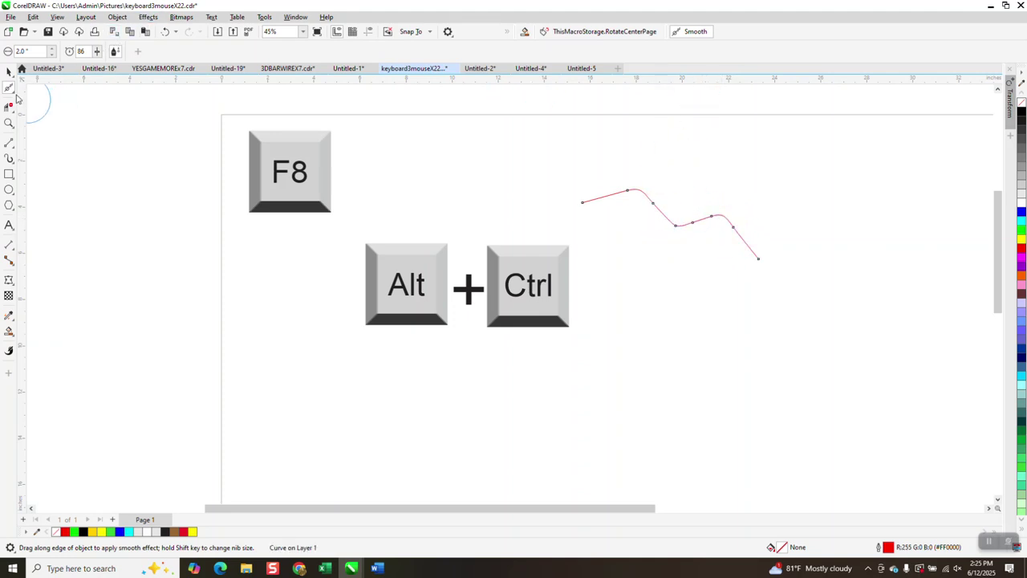
left_click(12, 90)
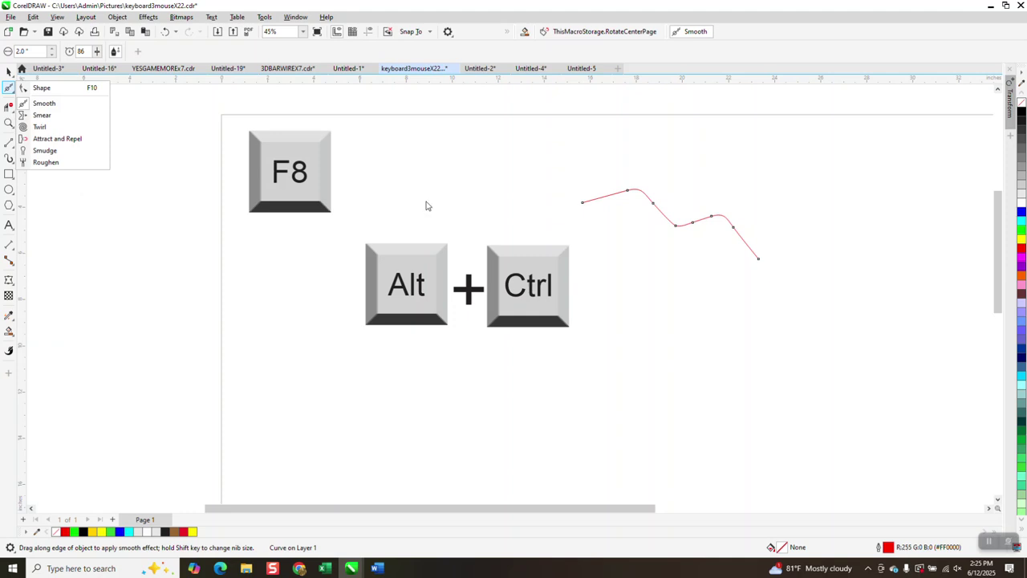
left_click(22, 125)
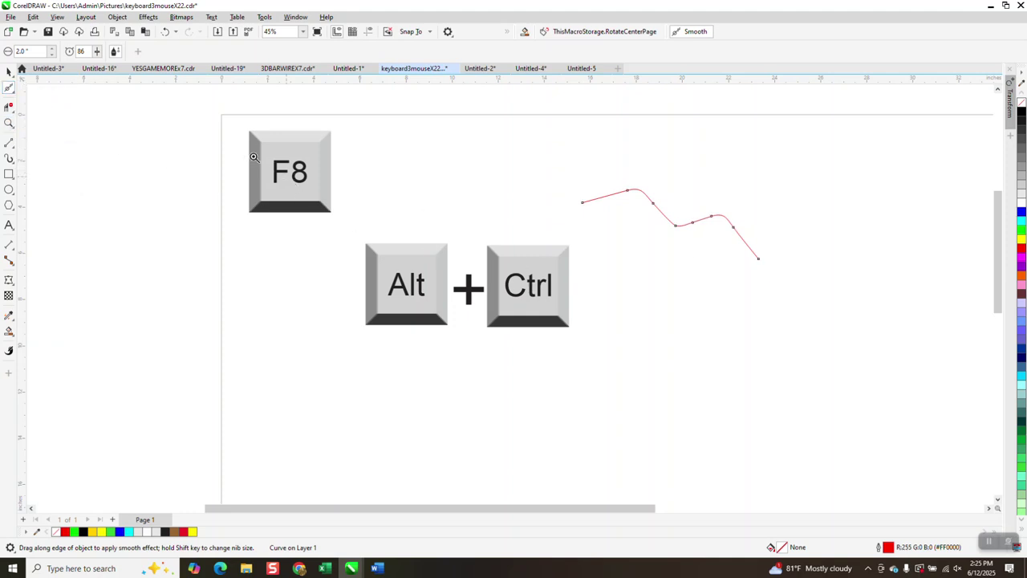
mouse_move(246, 126)
left_mouse_down()
mouse_move(475, 324)
mouse_move(783, 395)
left_mouse_up()
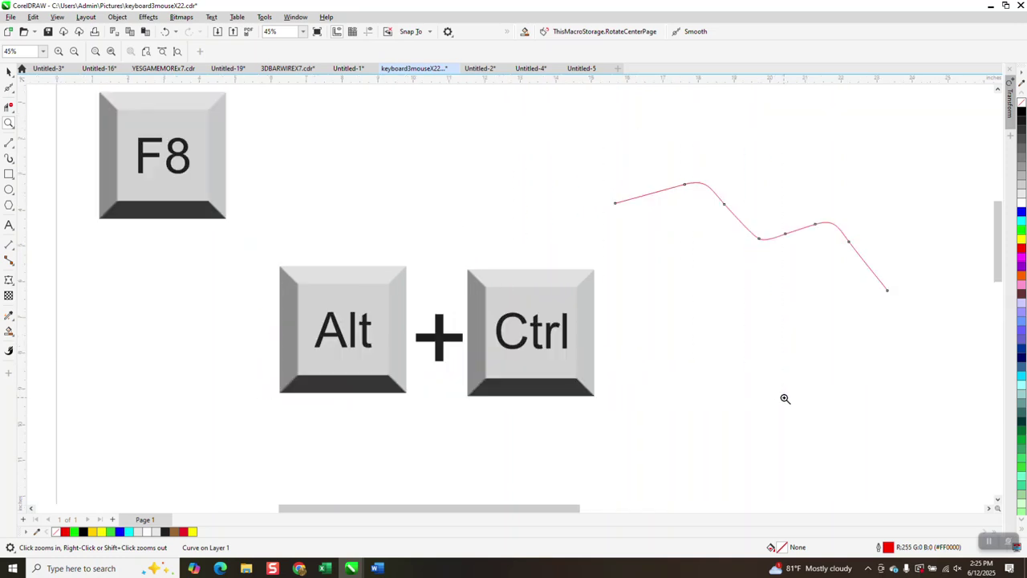